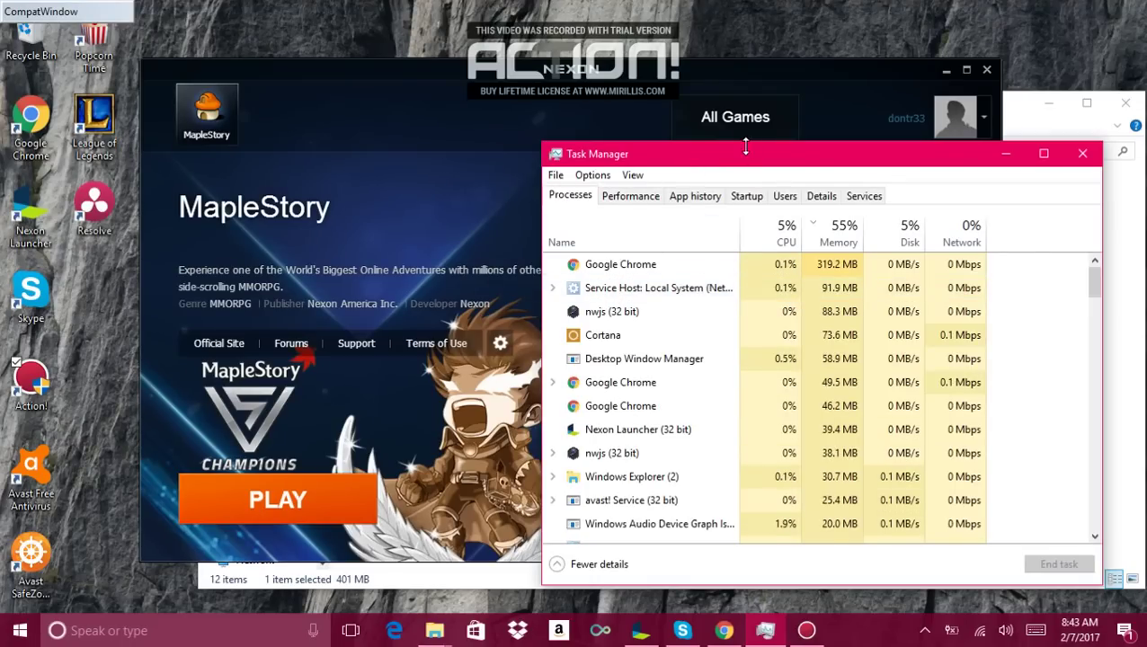
- Reposition the Task Manager window on the screen
drag(832, 162, 653, 59)
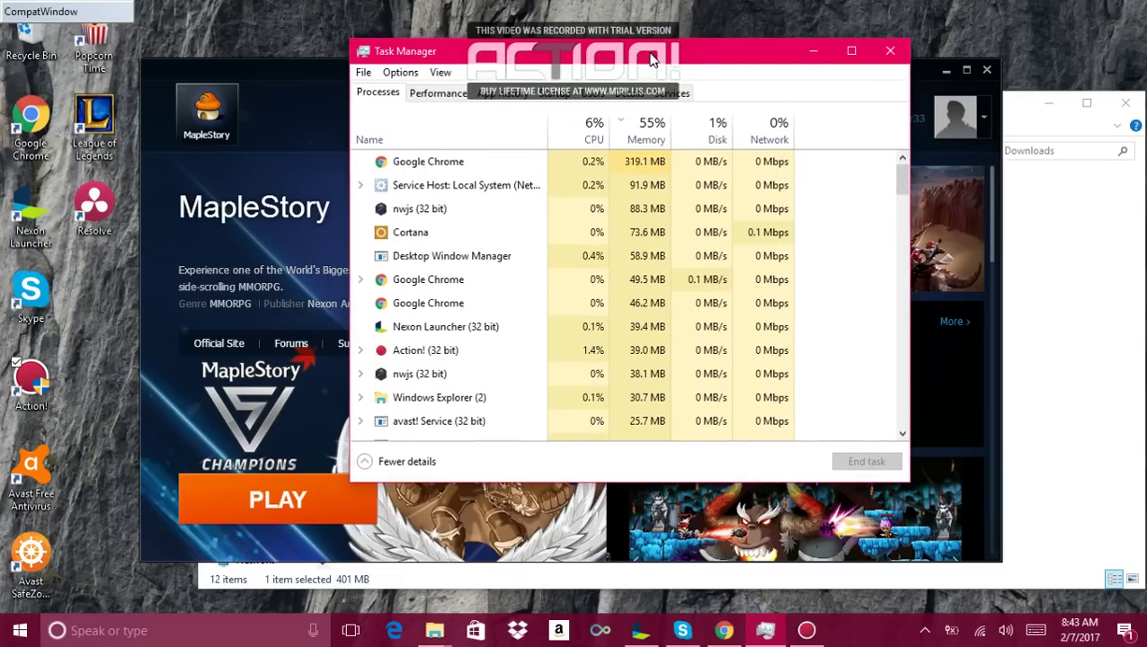
drag(653, 59, 666, 96)
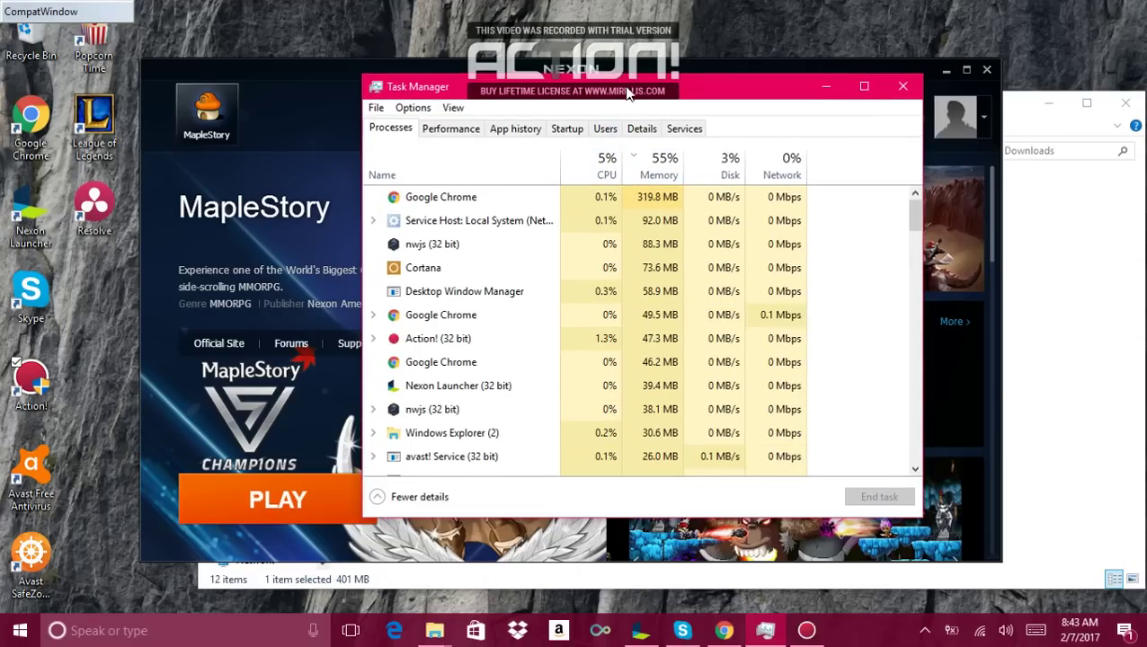
mouse_move(627, 92)
mouse_down()
mouse_move(688, 109)
mouse_move(565, 113)
mouse_move(657, 123)
mouse_move(606, 128)
mouse_move(496, 112)
mouse_move(611, 98)
mouse_move(603, 122)
mouse_move(639, 104)
mouse_move(674, 154)
mouse_move(633, 108)
mouse_move(564, 120)
mouse_move(644, 114)
mouse_move(645, 88)
mouse_up()
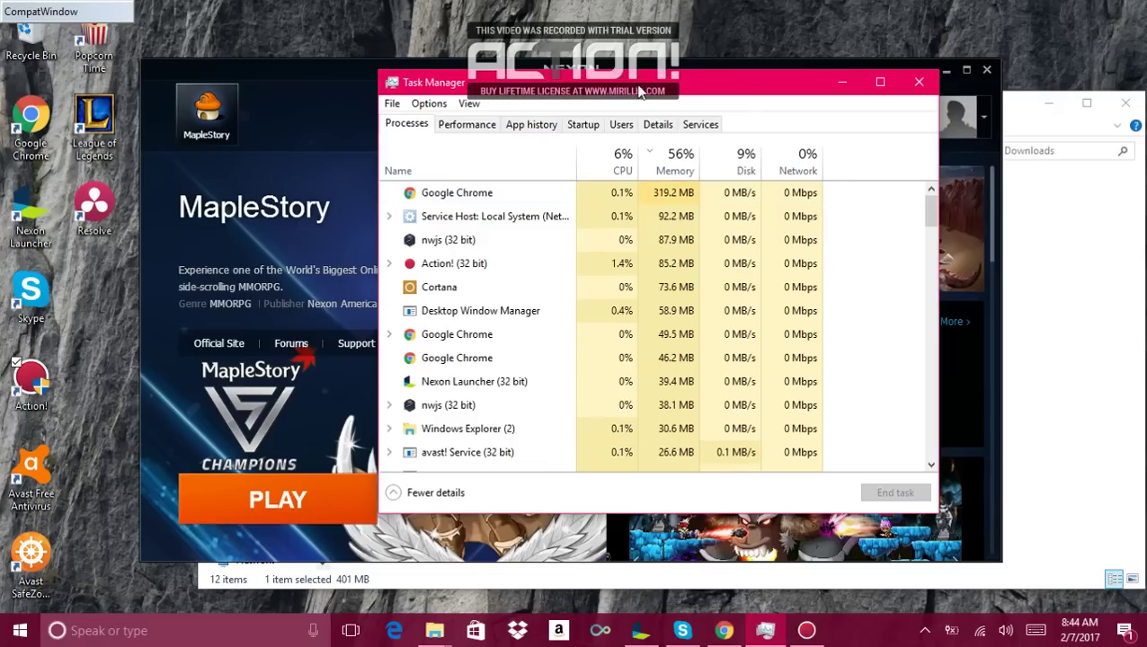
mouse_move(691, 91)
mouse_down()
mouse_move(622, 108)
mouse_move(671, 97)
mouse_move(717, 121)
mouse_move(677, 102)
mouse_up()
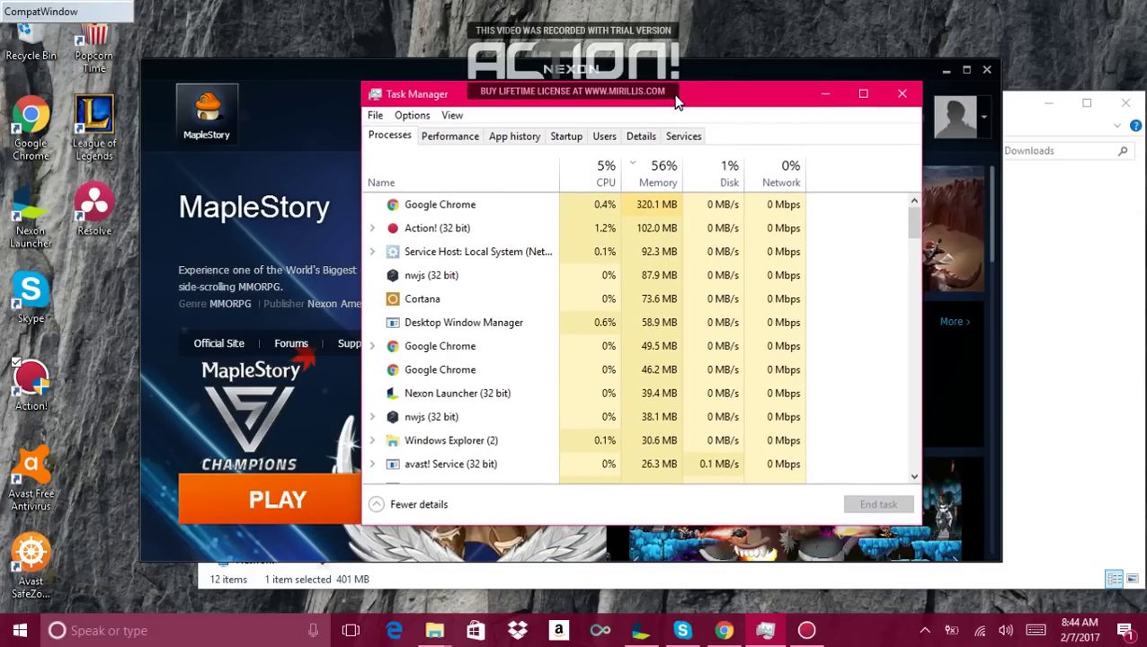
drag(677, 101, 623, 163)
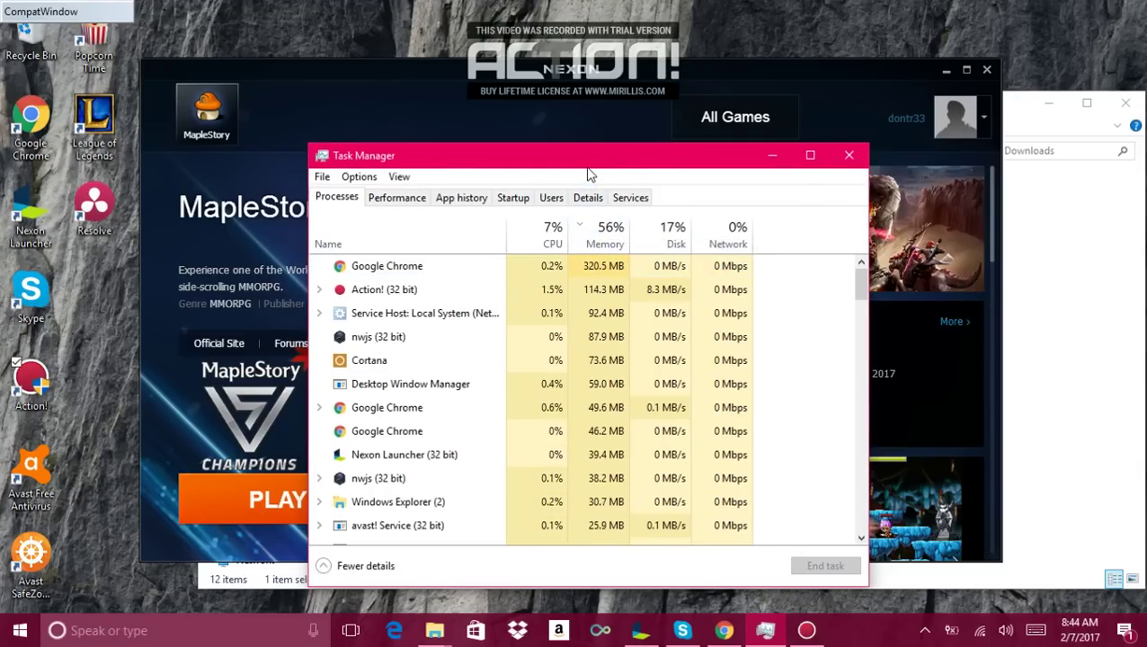
drag(582, 159, 635, 104)
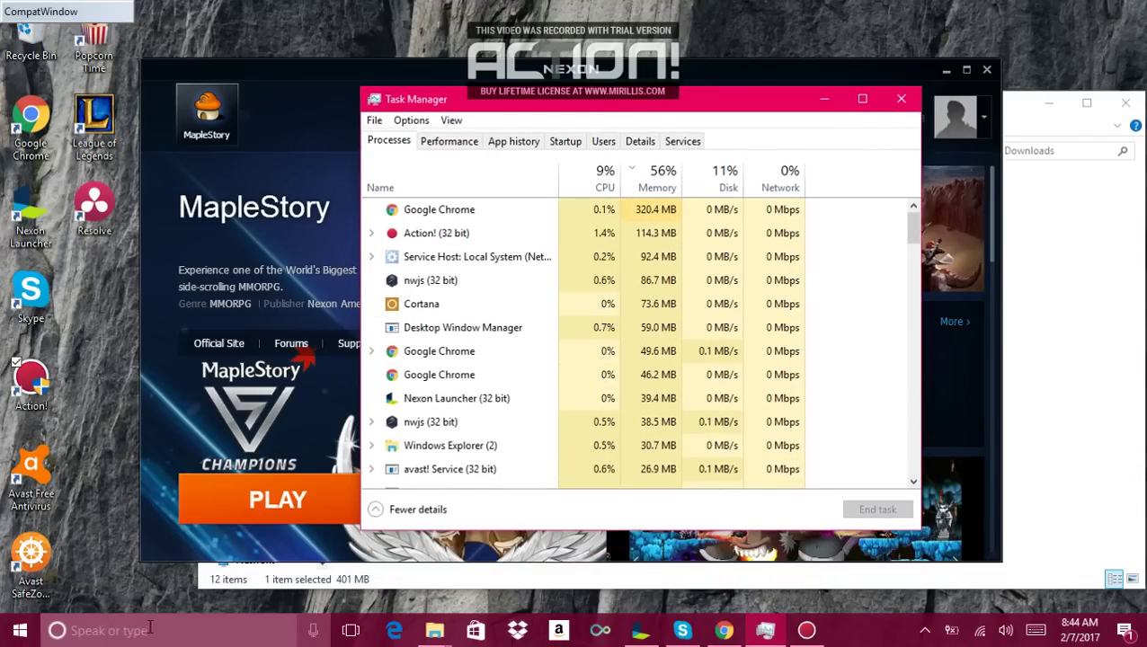
- Search Windows for 'regedit' and launch the regedit command
click(157, 631)
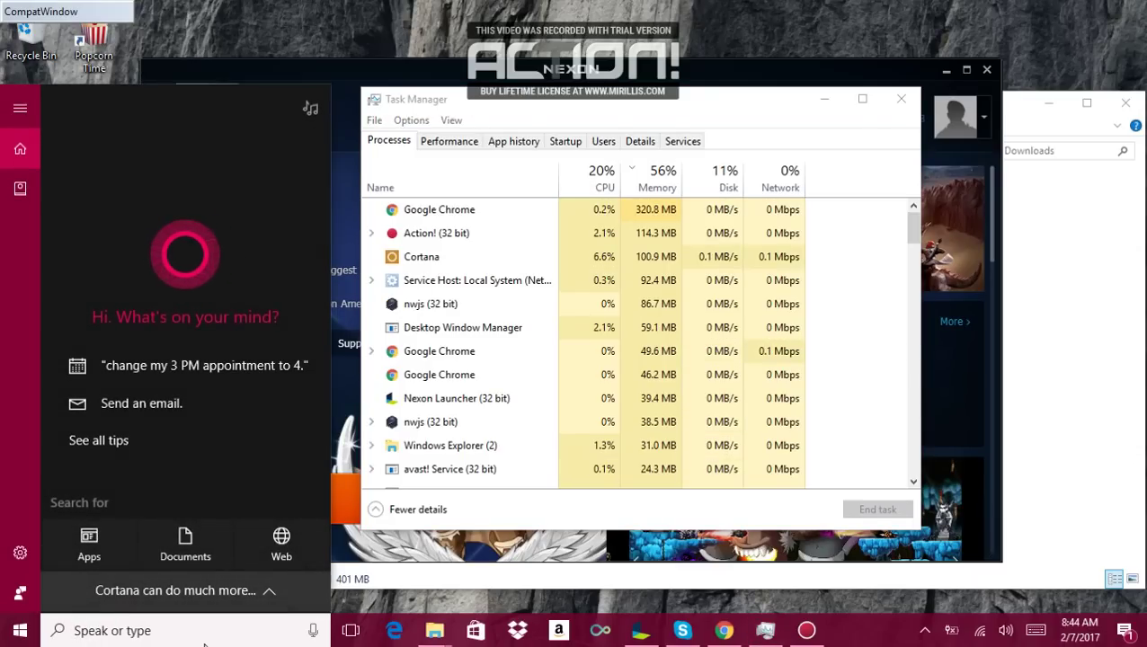
text(re)
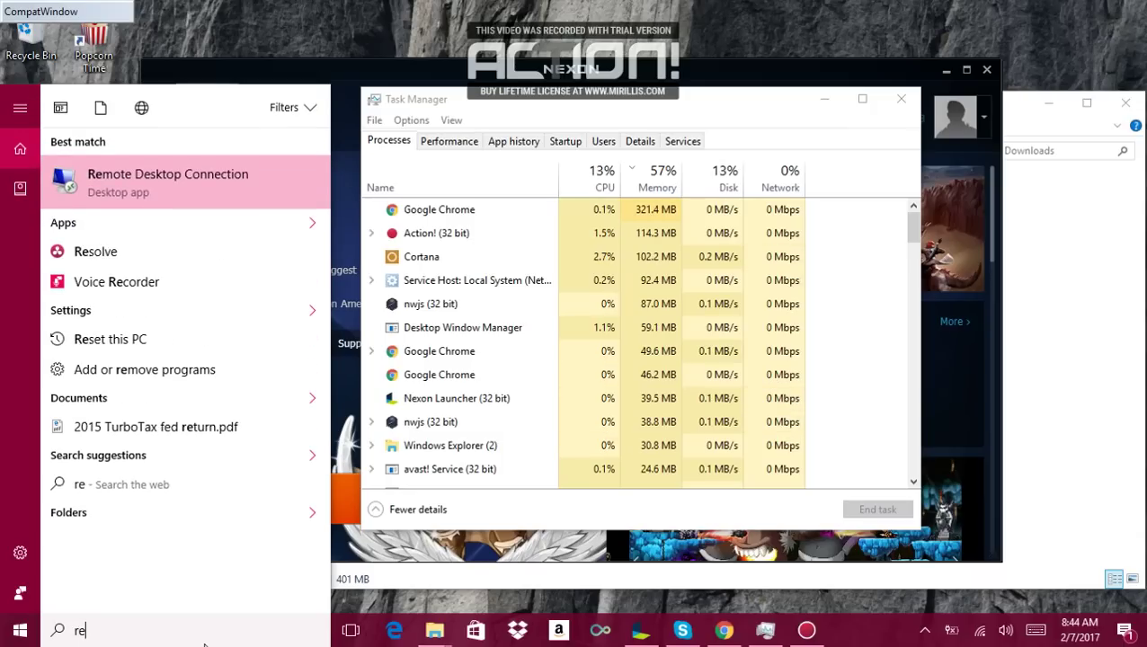
text(ge)
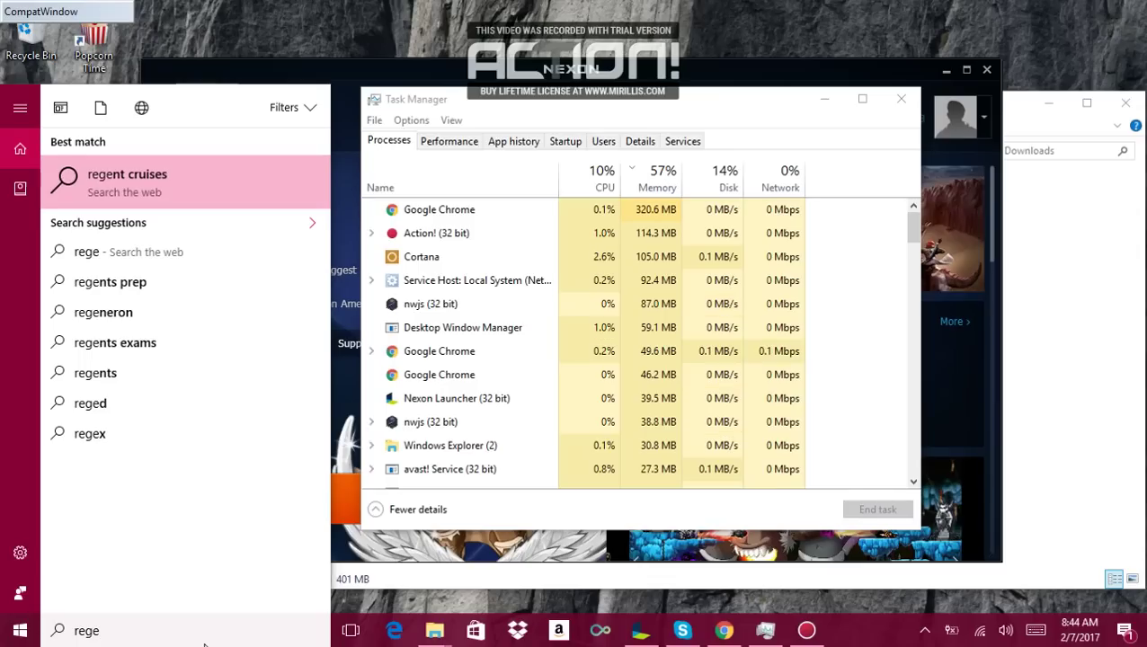
text(d)
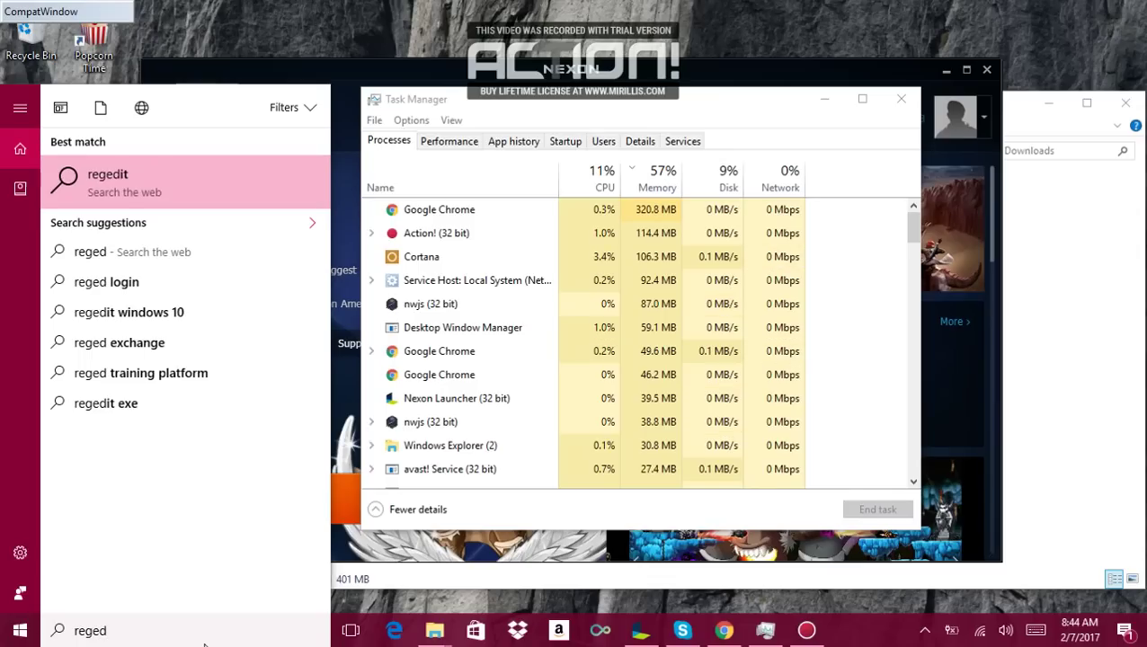
text(o)
key(BackSpace)
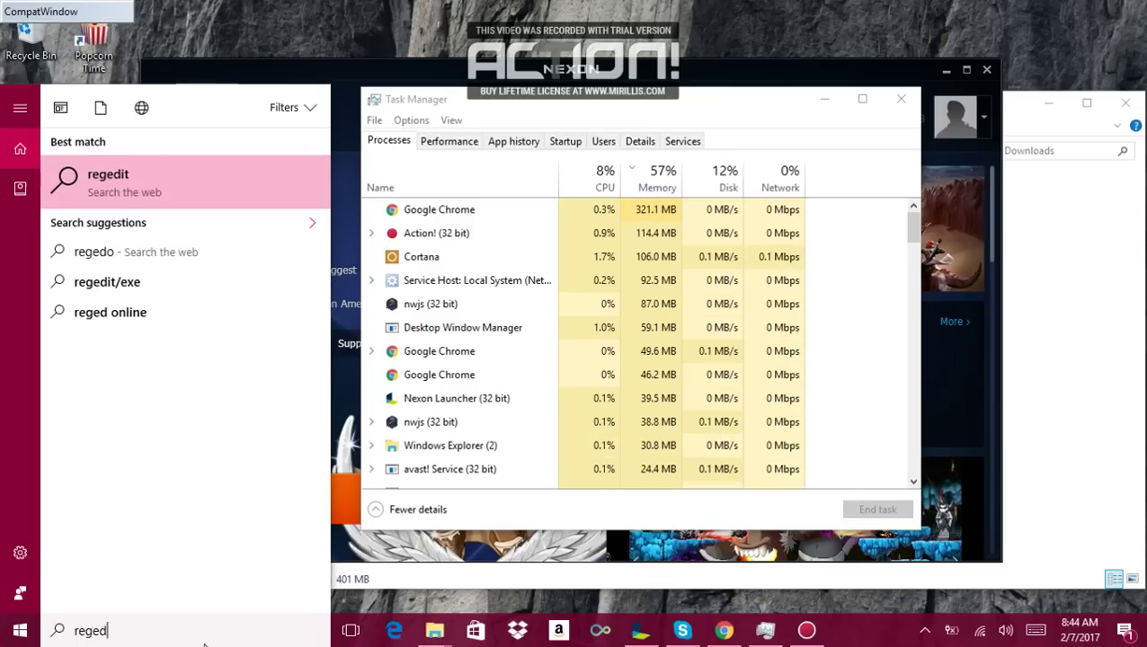
text(it)
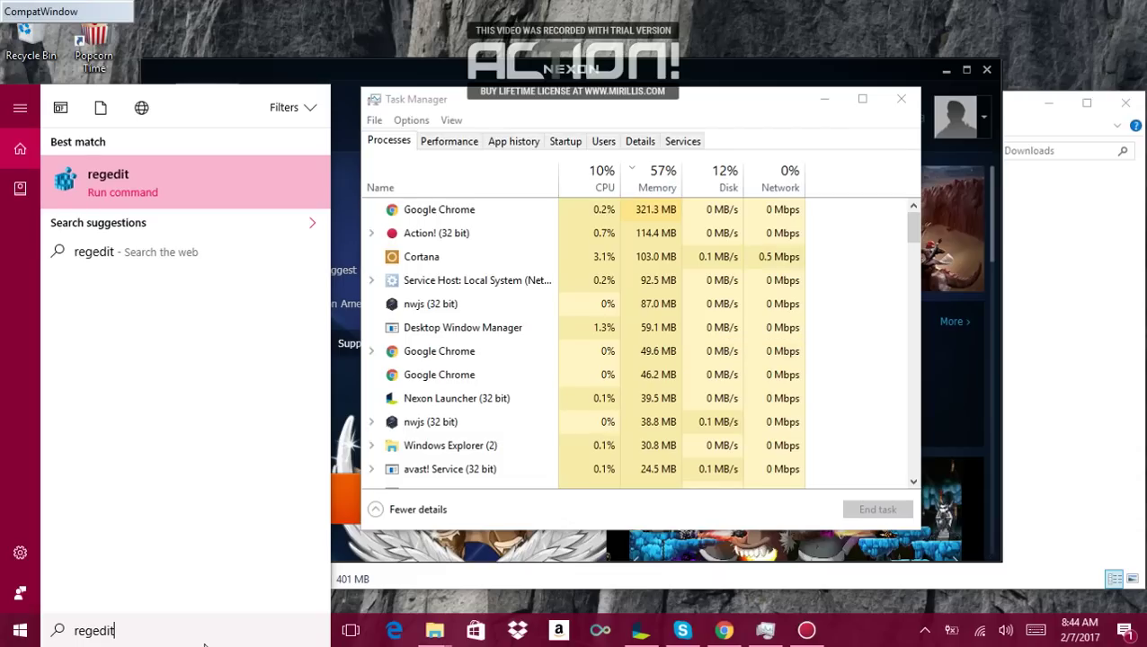
click(123, 173)
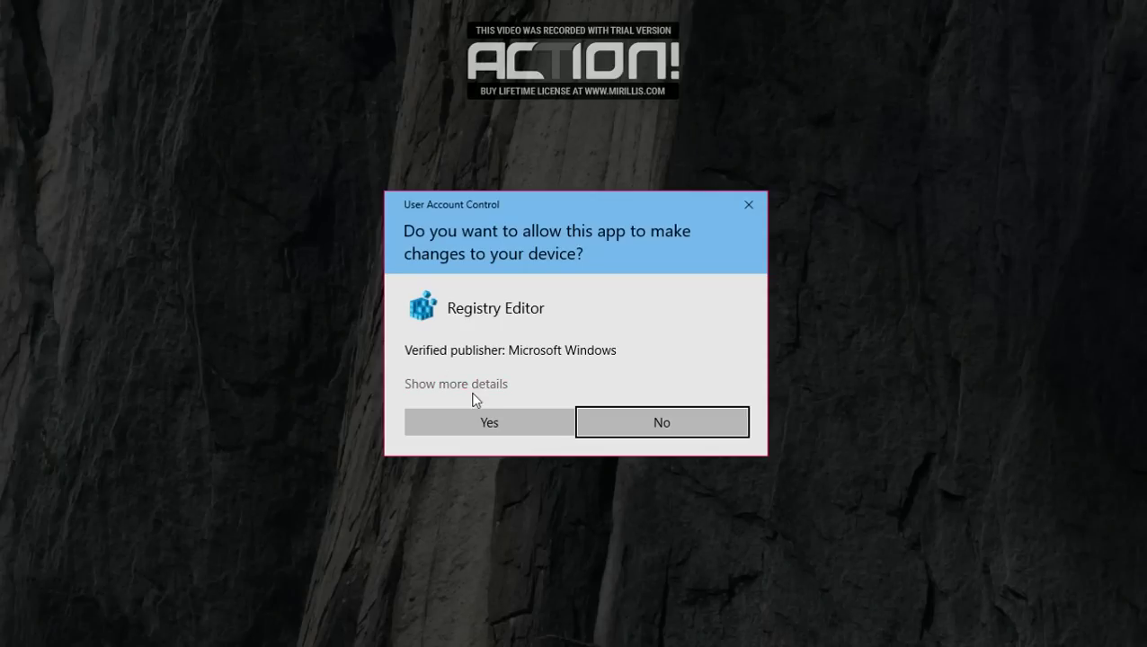
- Approve Registry Editor's permission prompt and scroll the MapleStory values to bring soScreenMode into view
click(489, 422)
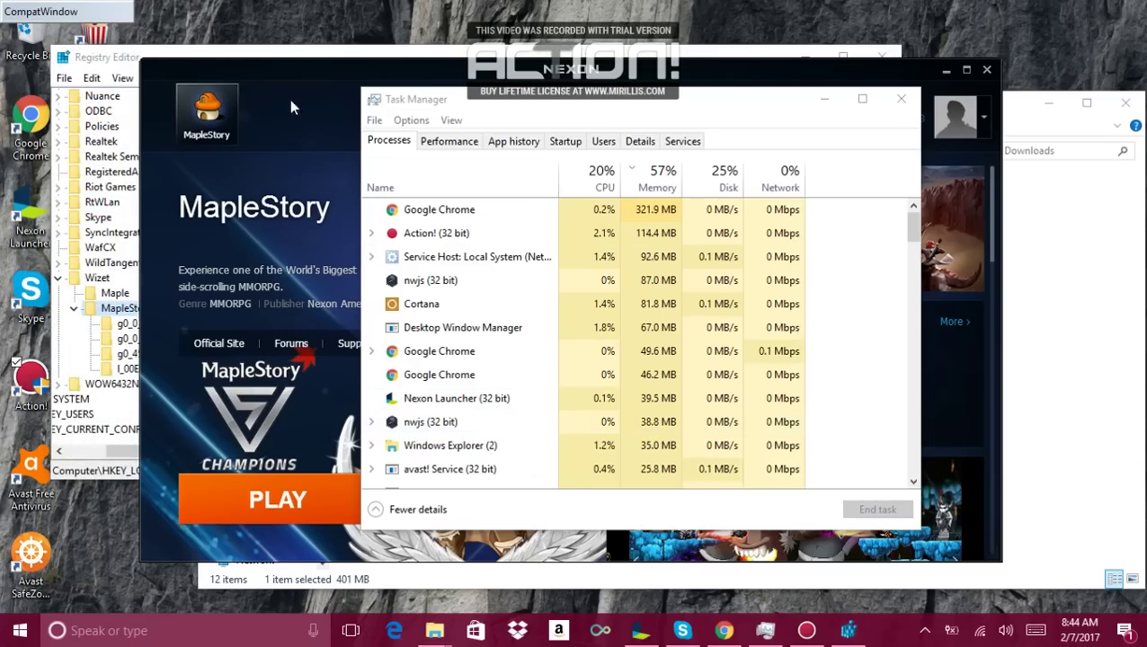
click(126, 59)
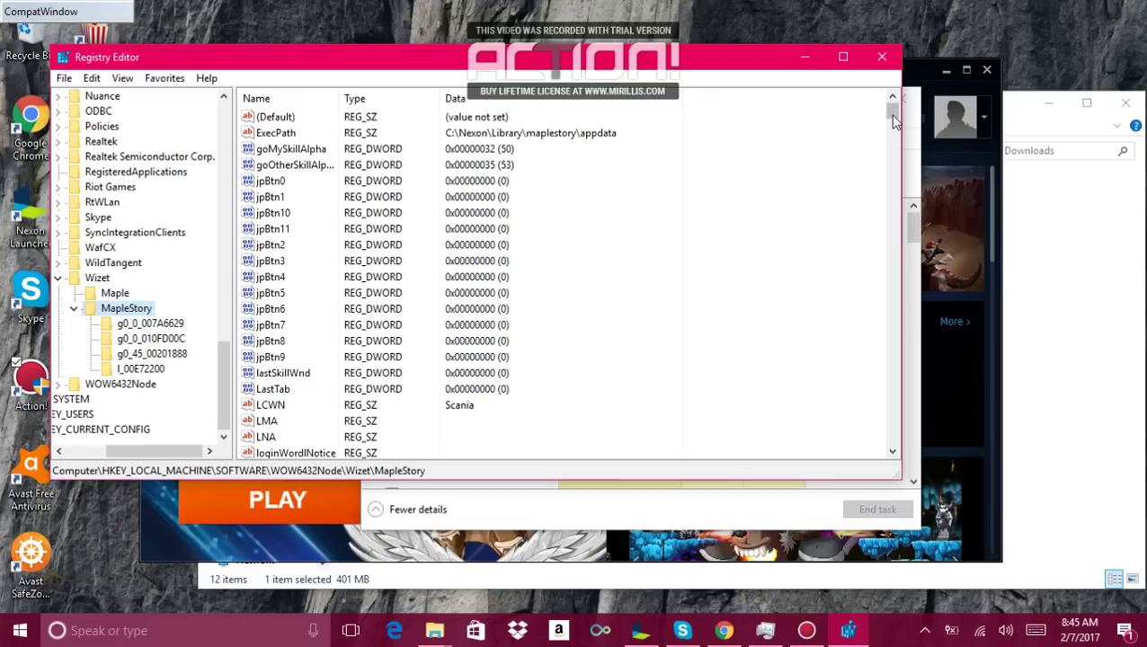
drag(893, 115, 894, 195)
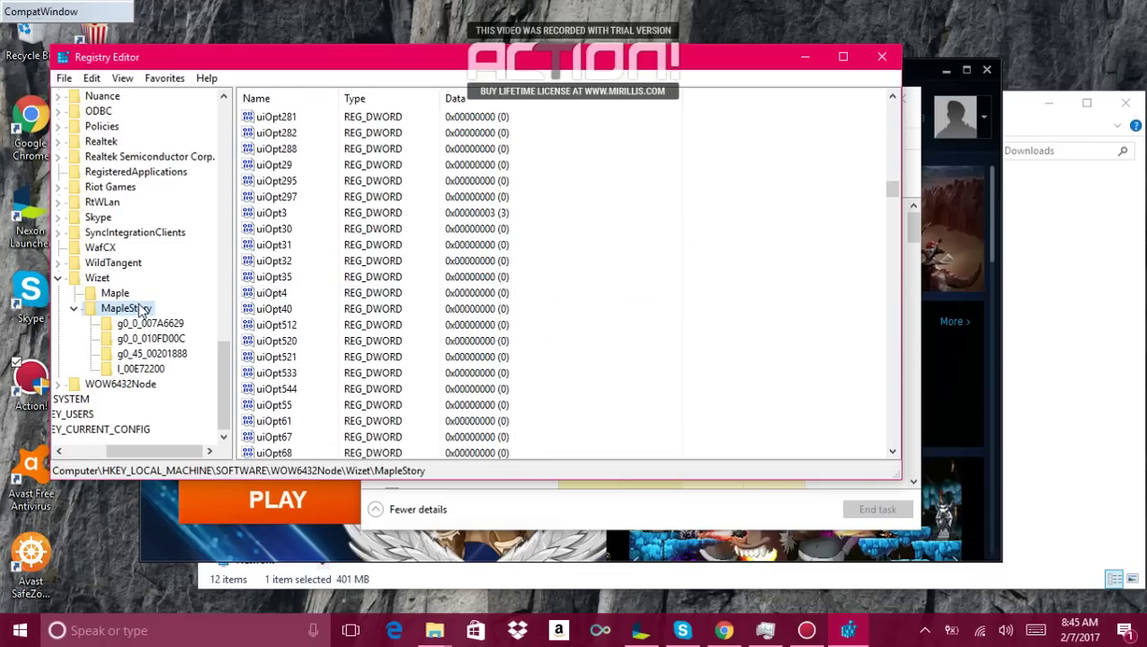
scroll(532, 332, up, 12)
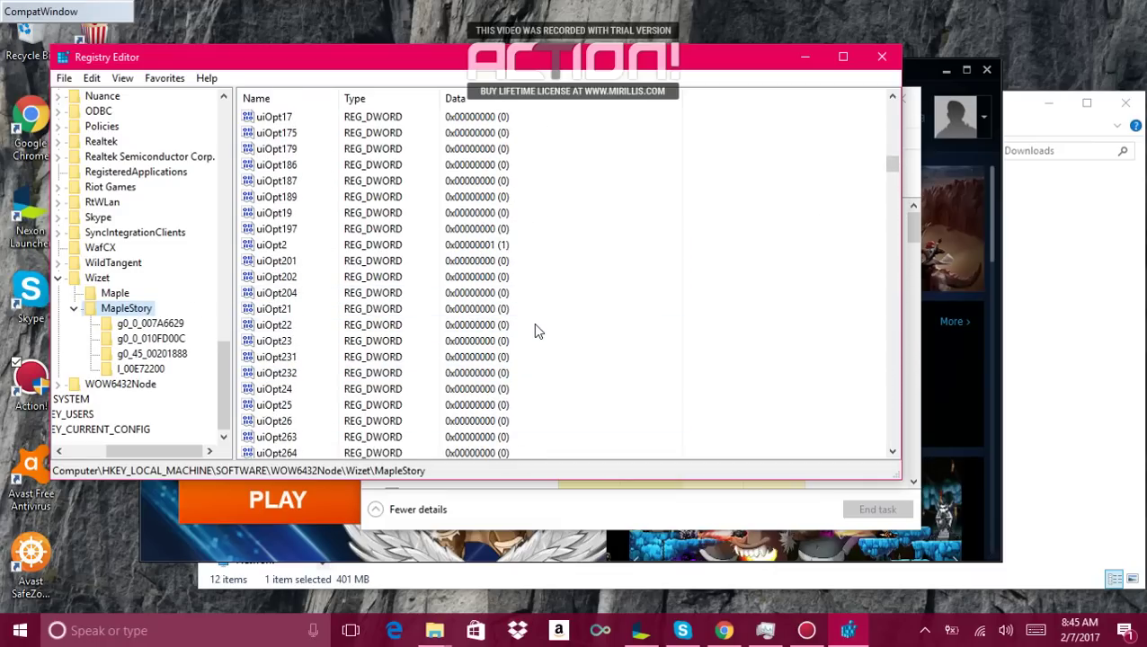
scroll(536, 331, up, 12)
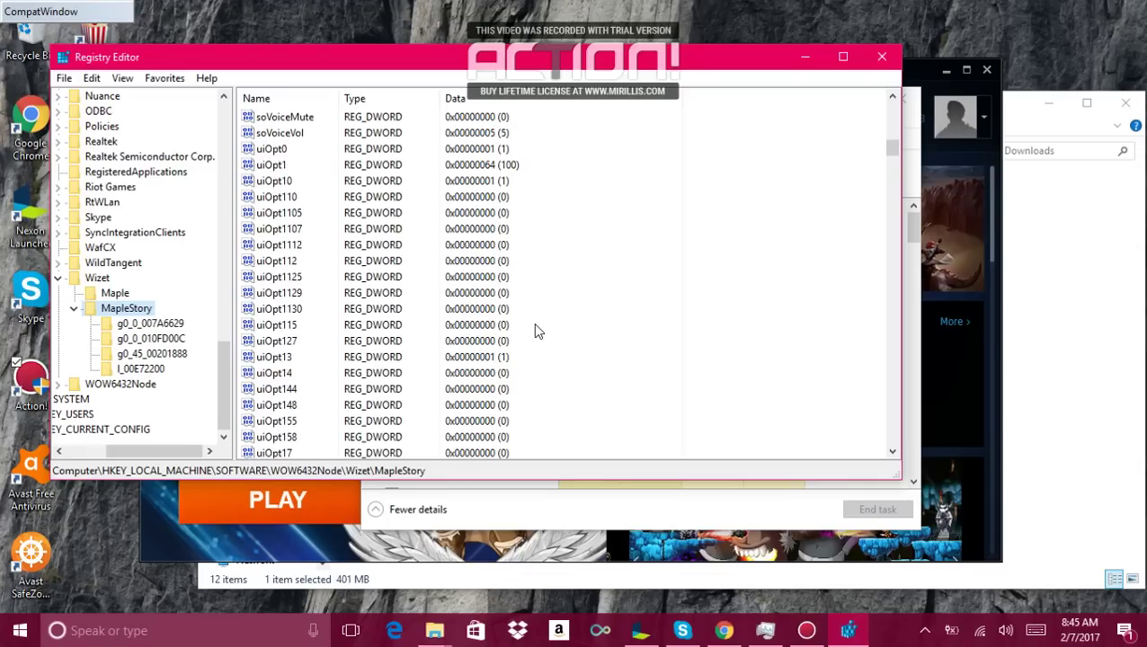
scroll(536, 332, up, 5)
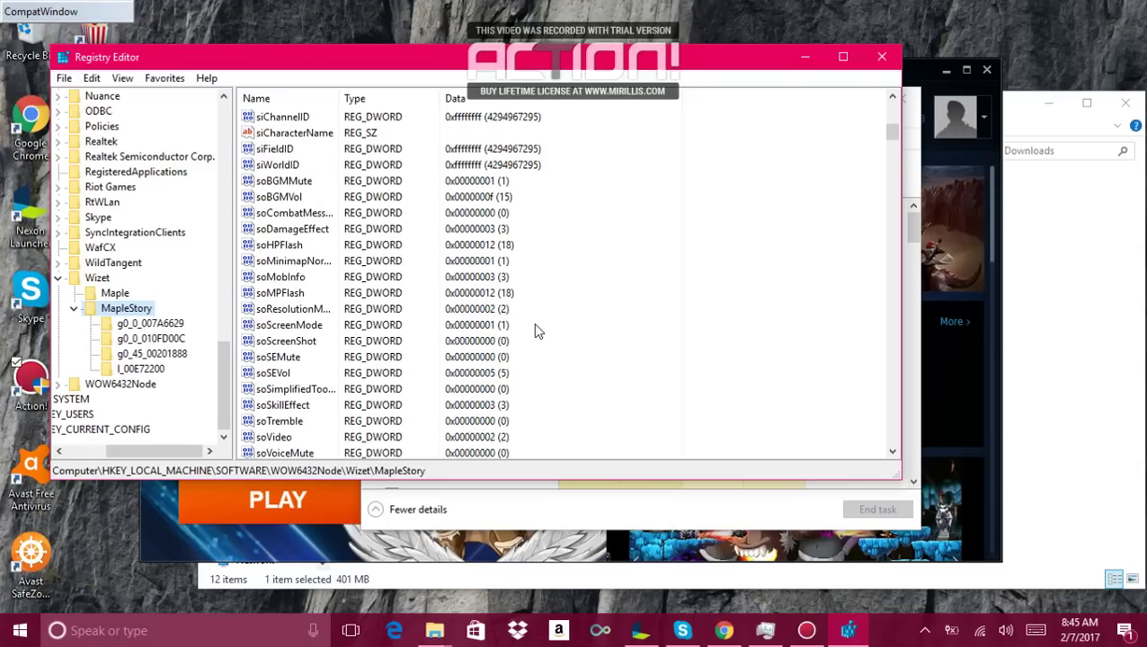
- Modify soScreenMode's value data from 1 to 3 and confirm
click(264, 325)
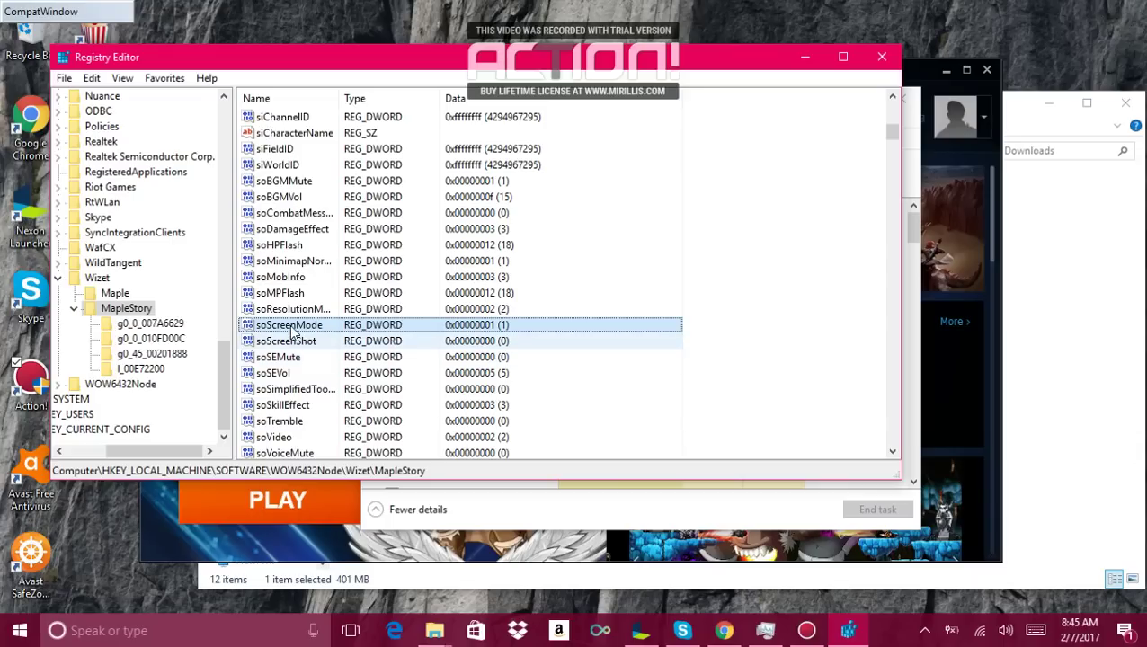
double_click(291, 328)
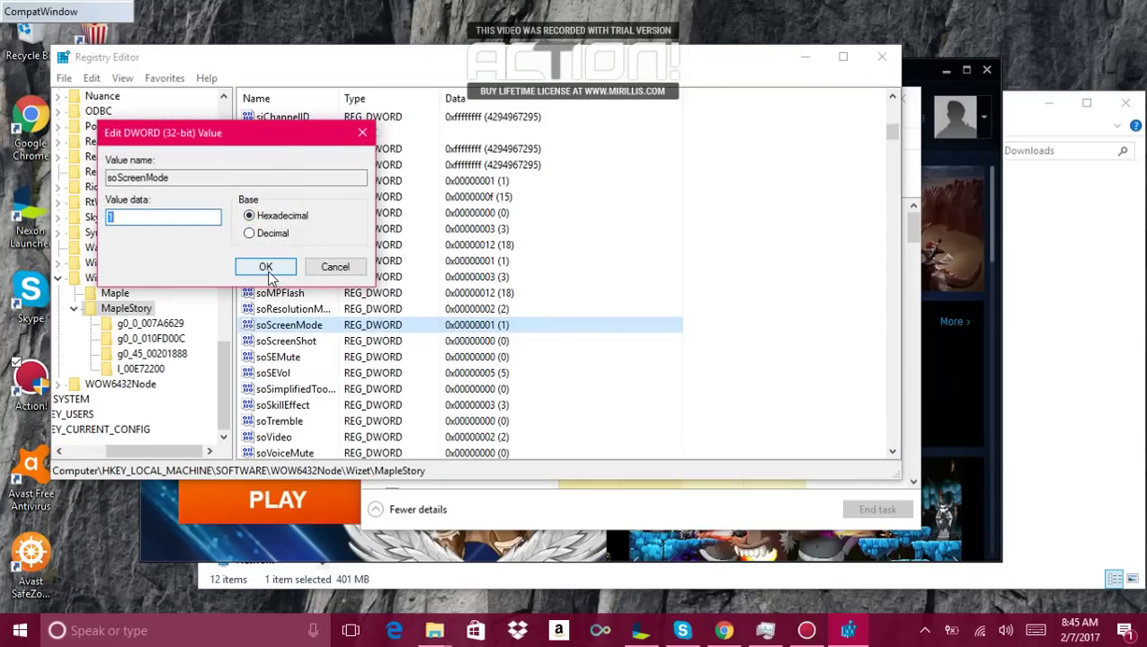
click(334, 268)
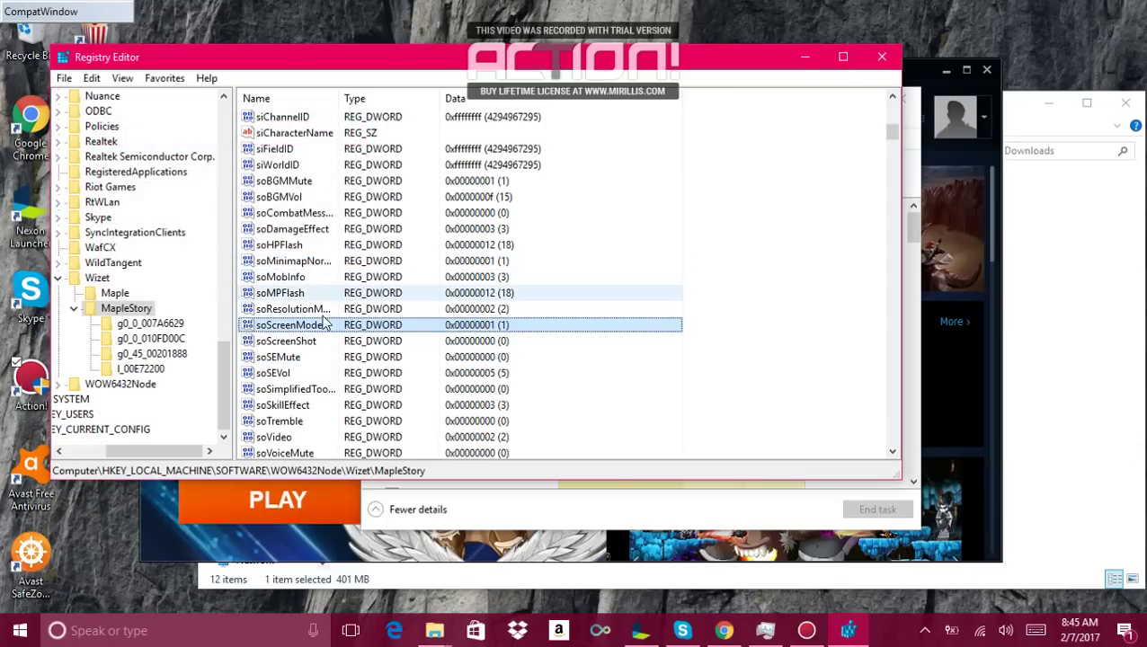
right_click(300, 326)
click(356, 334)
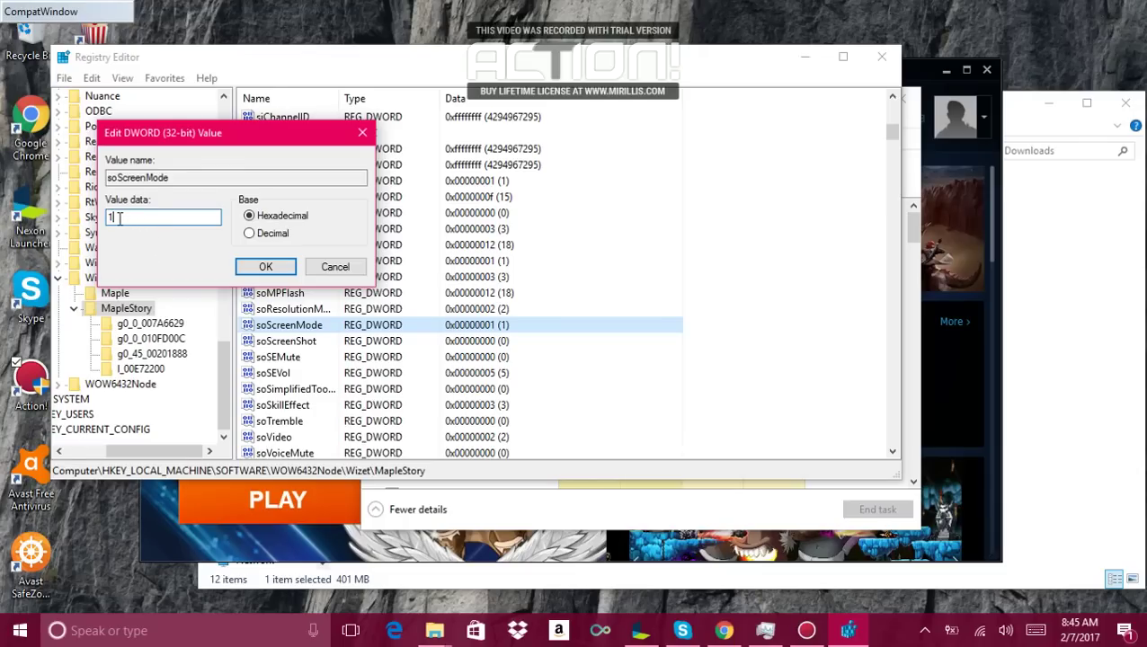
click(120, 218)
key(BackSpace)
text(3)
click(266, 267)
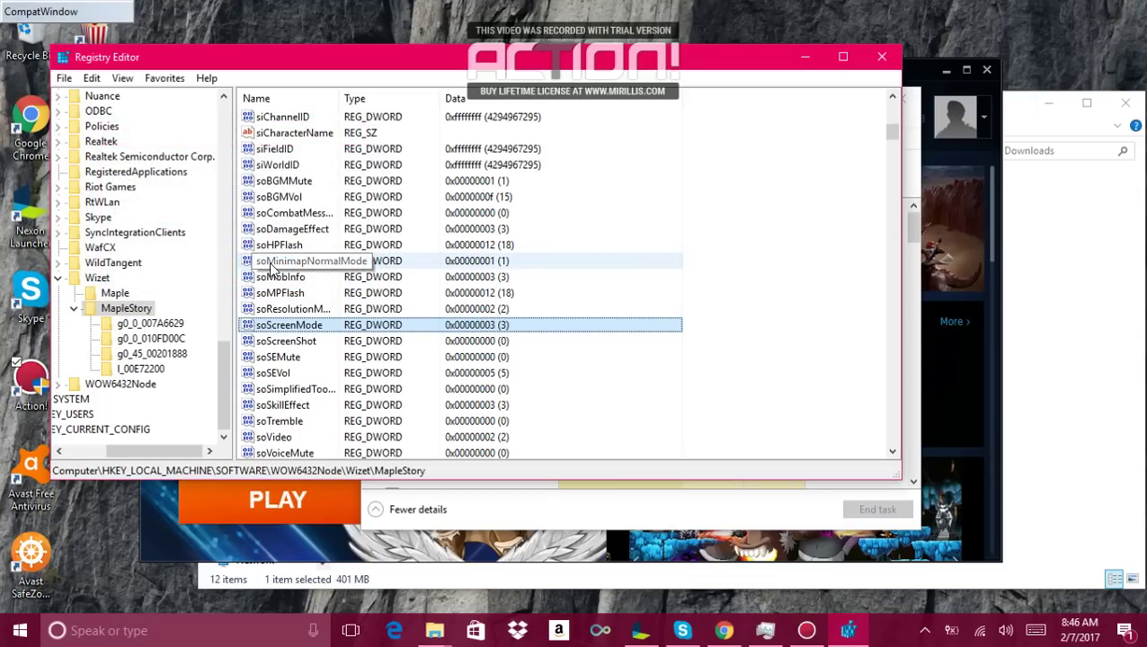
- Minimize Registry Editor, then play MapleStory from Nexon Launcher, approving the permission prompt
click(803, 69)
click(689, 74)
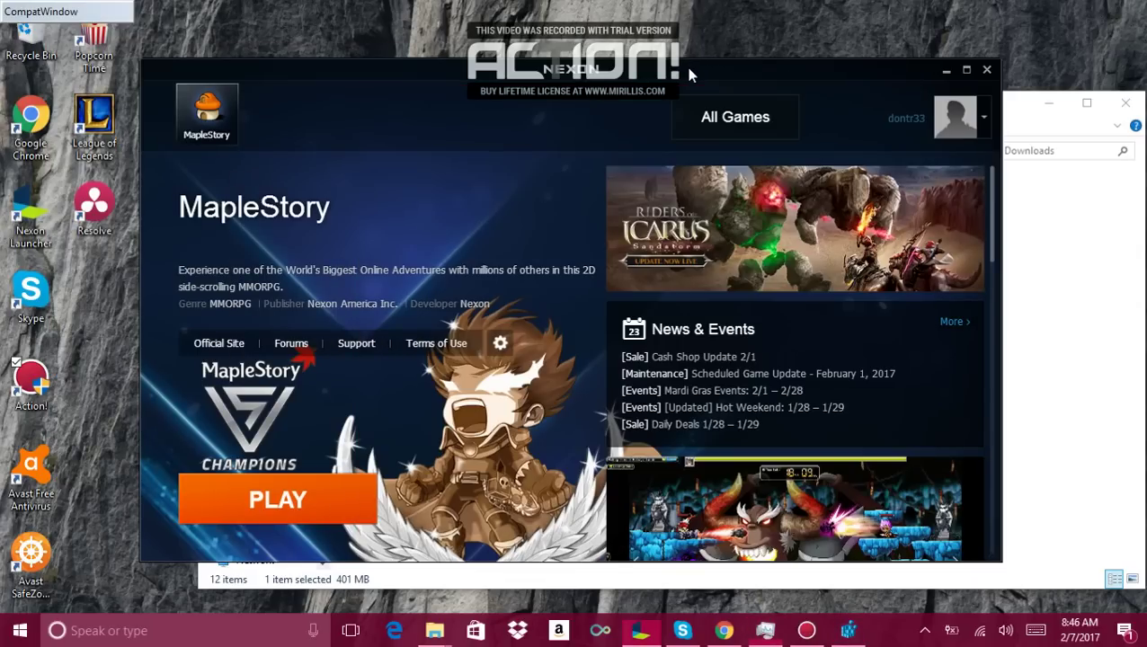
click(309, 508)
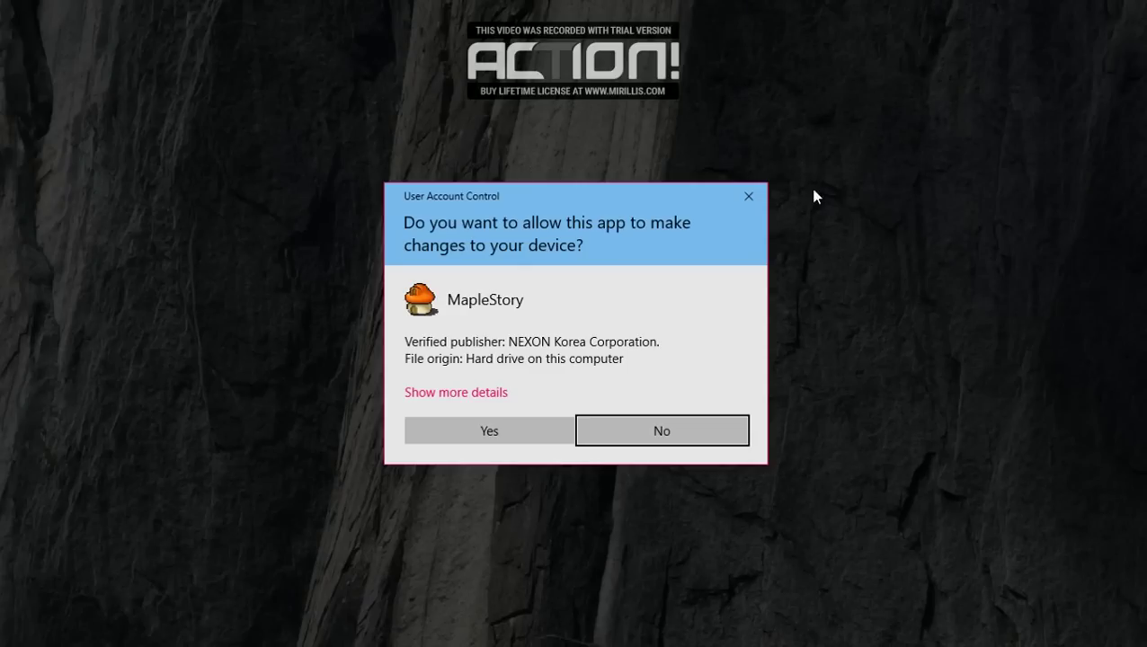
click(502, 436)
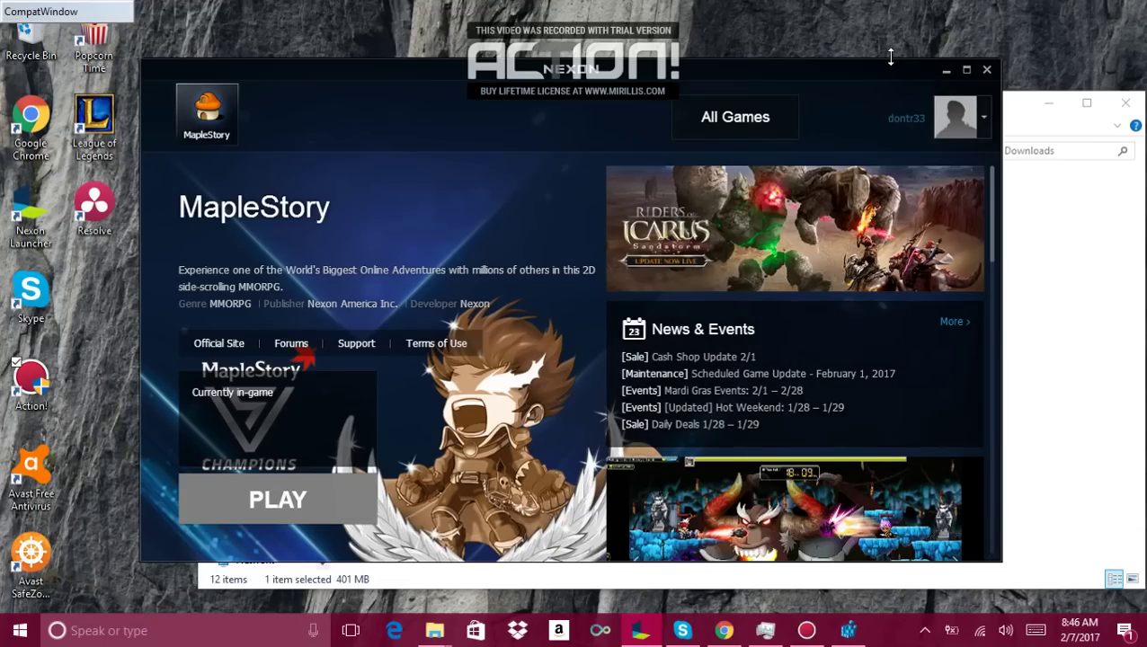